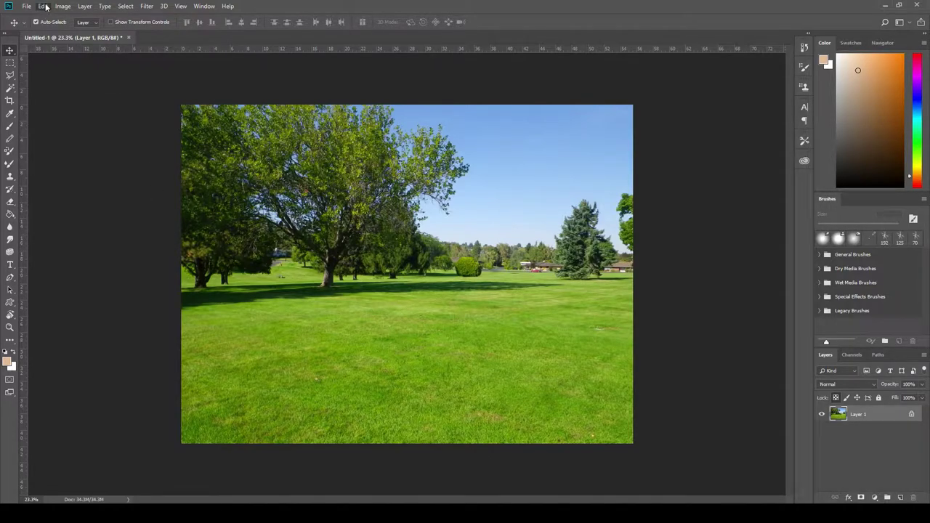
Paste the copied R2-D2 image, black background included, as Layer 2 over the park photo.
key(ctrl+v)
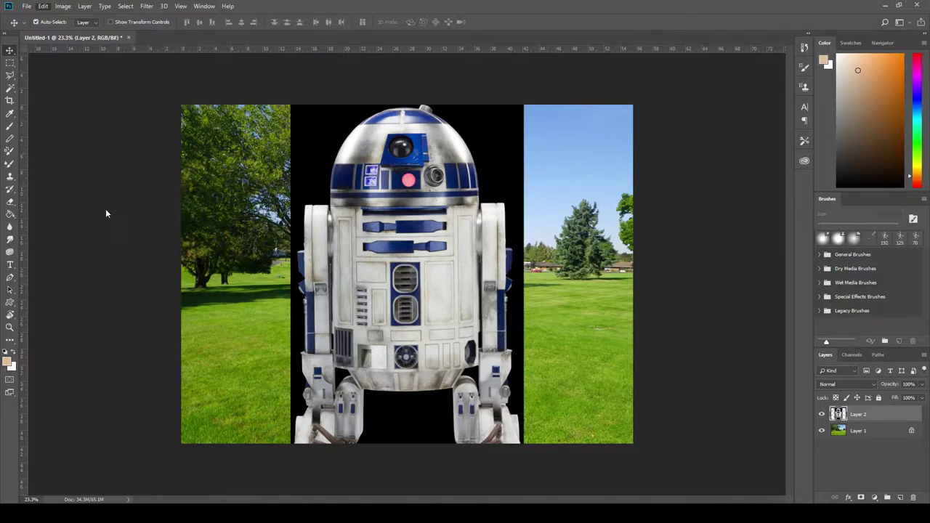
Scale Layer 2 down to about 88%, move it up over the park, and commit.
key(ctrl+t)
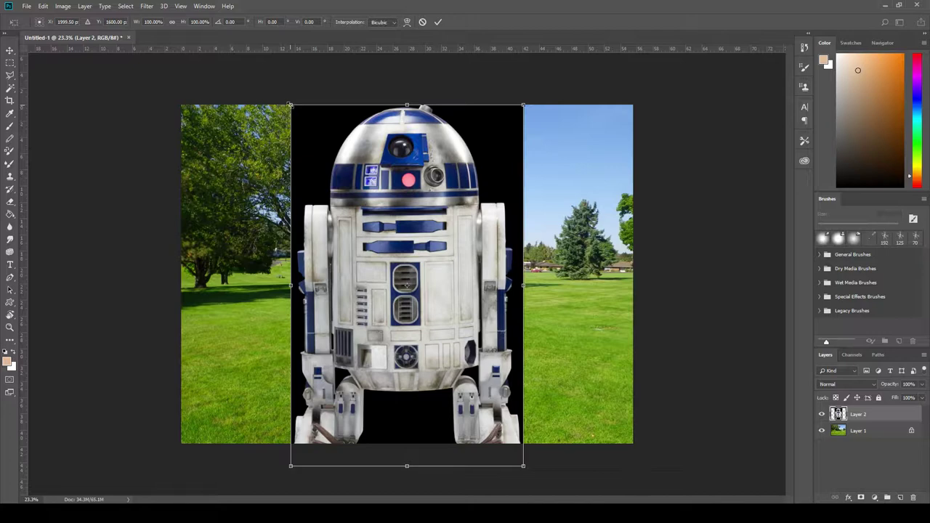
drag(290, 105, 278, 175)
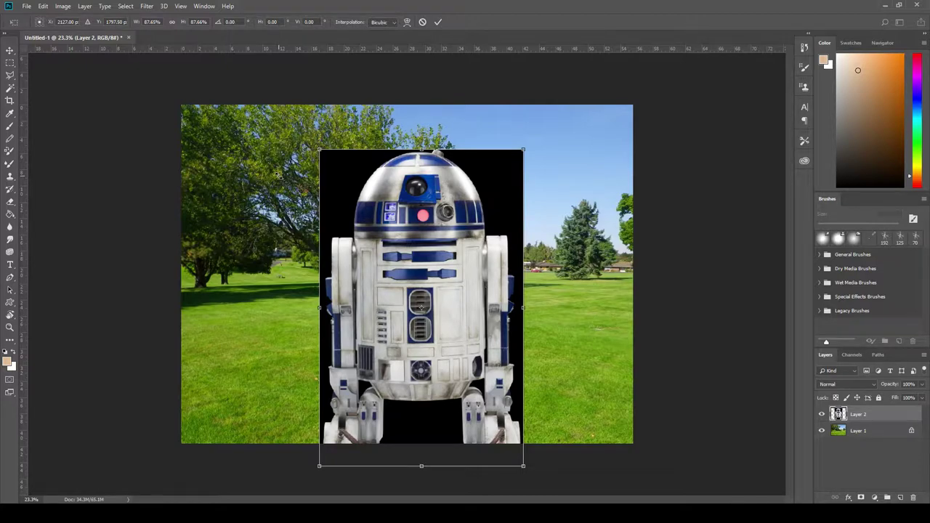
drag(454, 305, 452, 277)
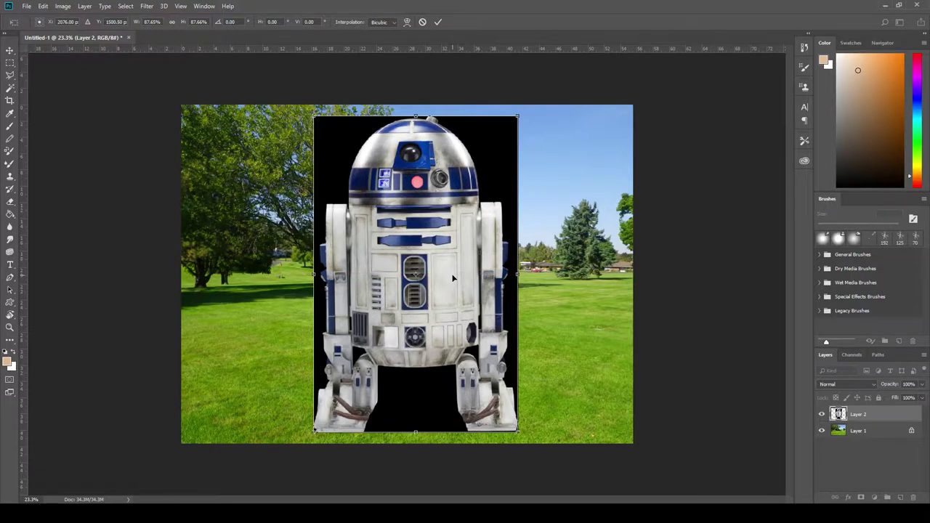
key(Return)
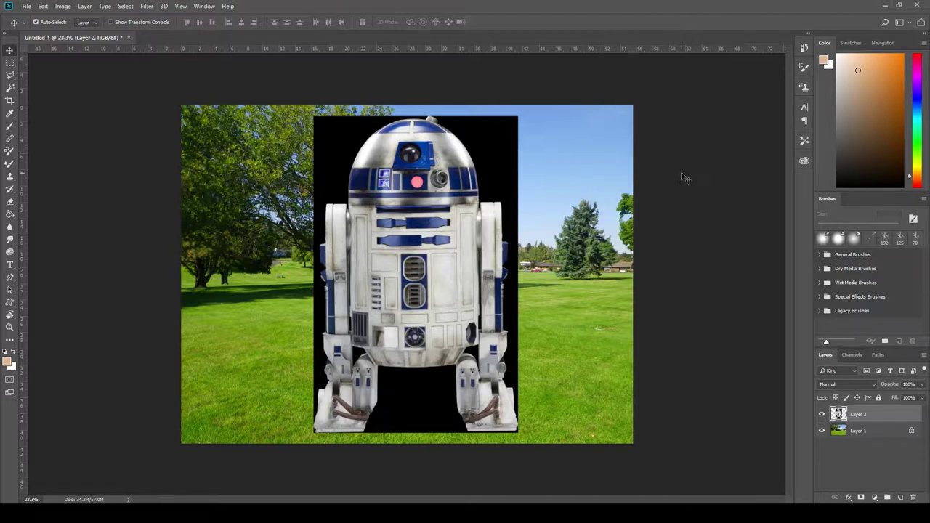
Select R2-D2's black background with the Magic Wand at a high tolerance.
click(13, 89)
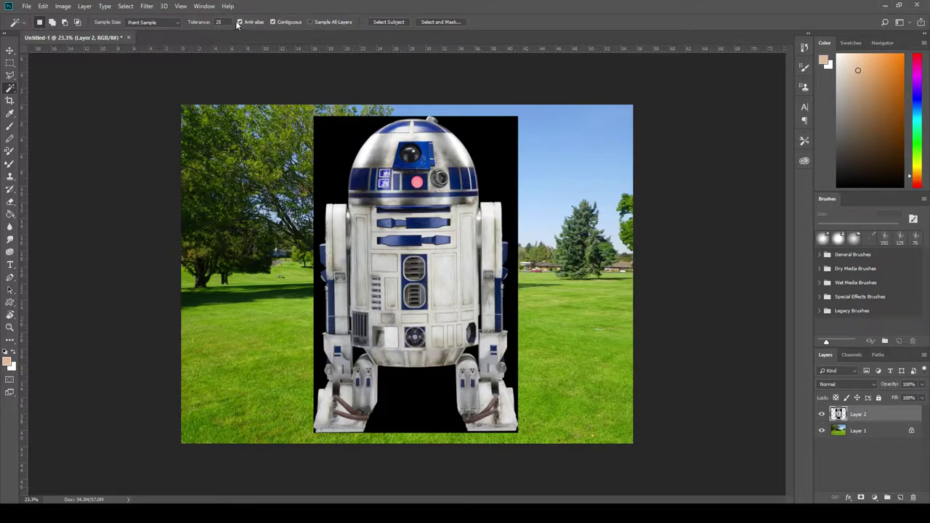
double_click(227, 21)
text(100)
click(333, 153)
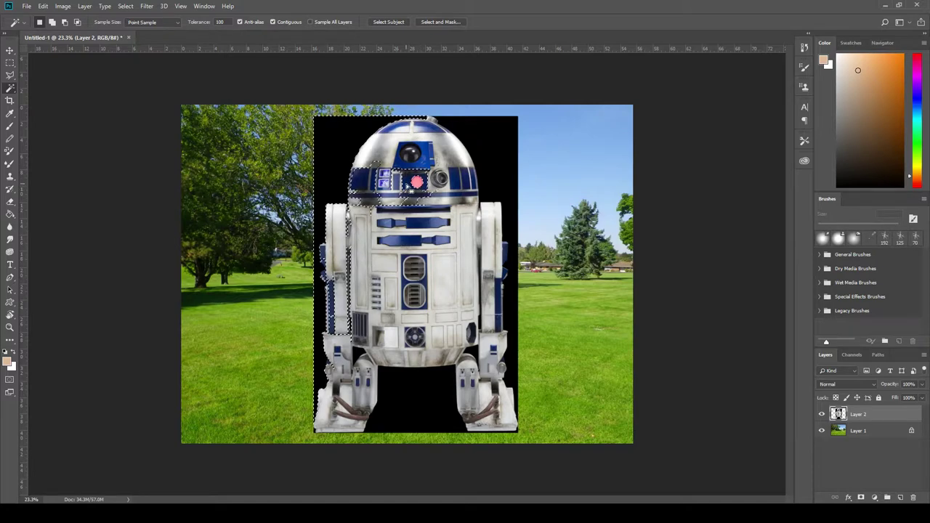
Delete the selection, undo the damage to R2-D2, deselect, and ready the tolerance field.
key(Delete)
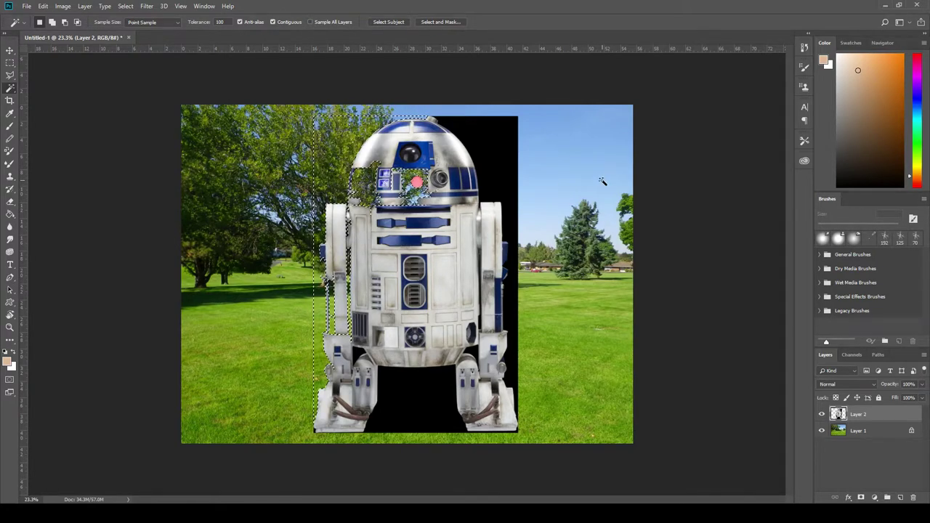
key(ctrl+z)
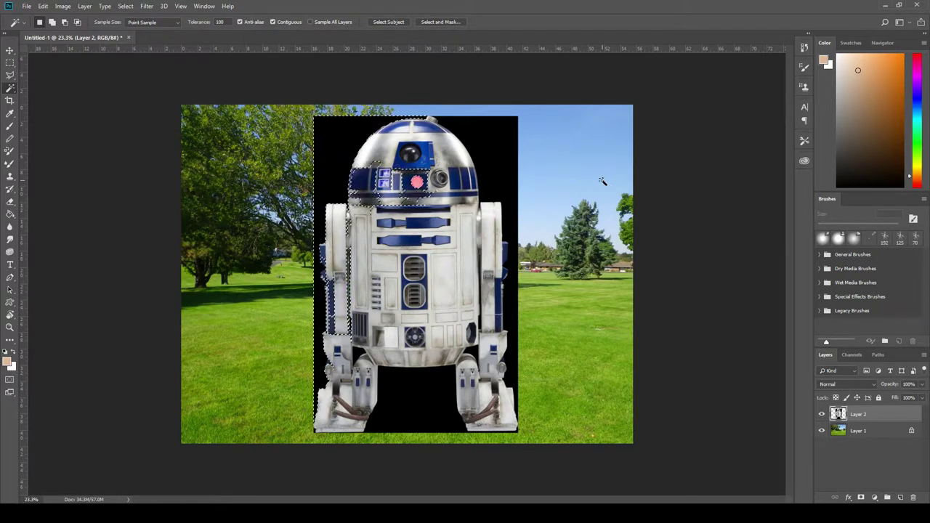
key(ctrl+d)
click(218, 22)
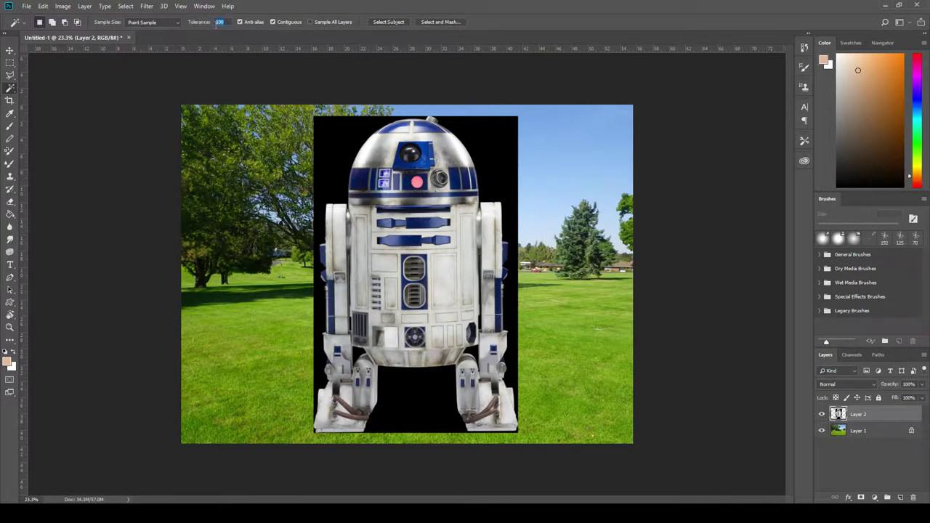
Set tolerance to 25 and delete the black areas left, right and between R2-D2's legs.
text(25)
click(335, 150)
key(Delete)
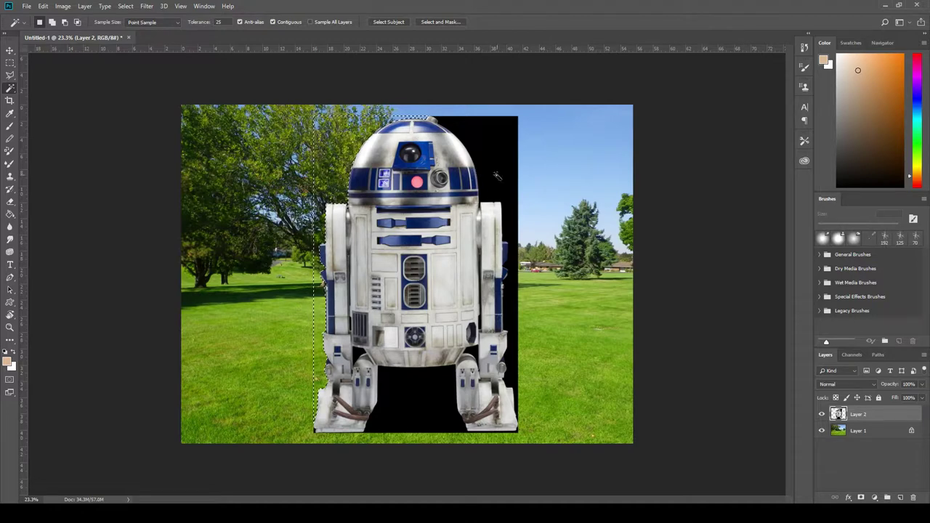
click(491, 151)
key(Delete)
click(406, 430)
key(Delete)
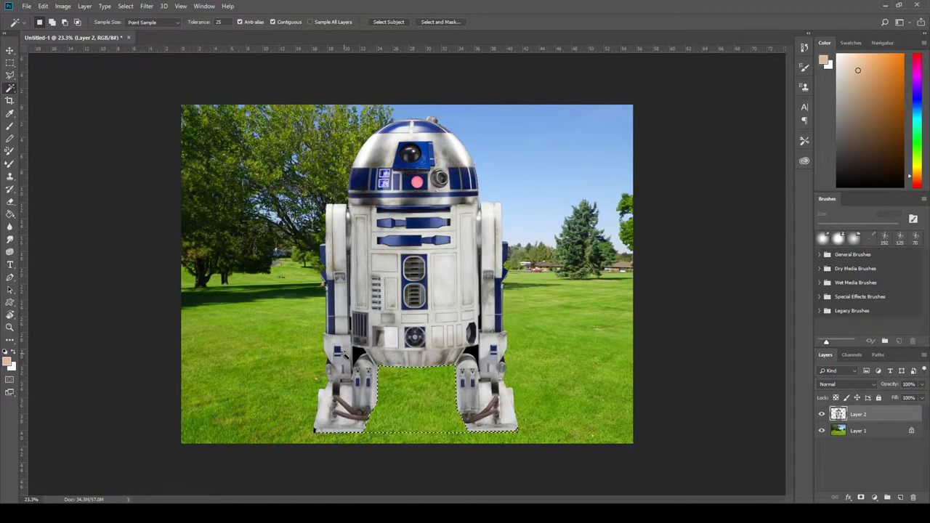
Delete the small black patches beside both legs and zoom in to check the edges.
click(358, 354)
key(Delete)
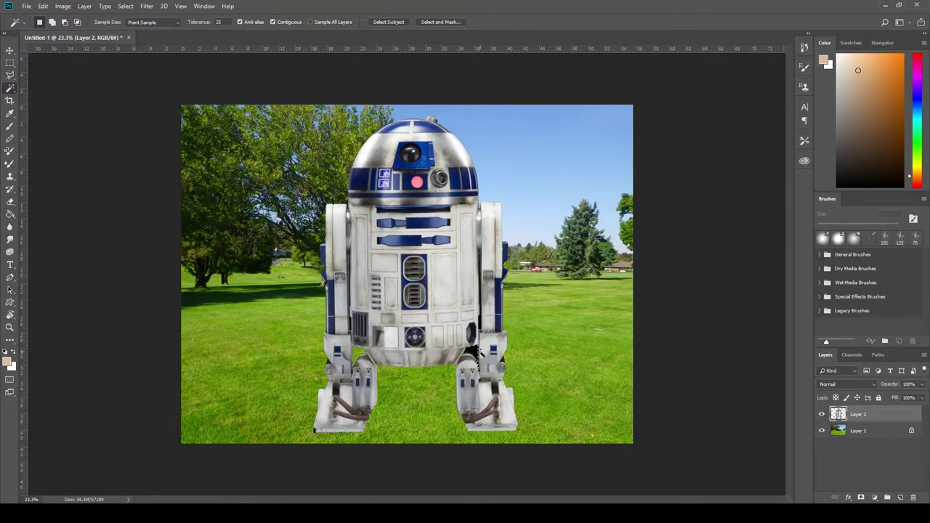
click(473, 356)
scroll(316, 406, up, 5)
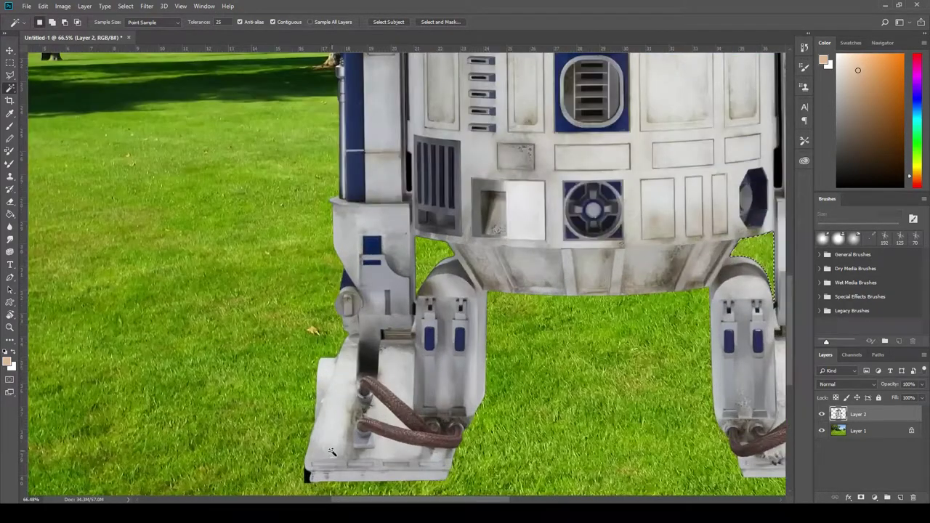
drag(625, 417, 506, 483)
drag(477, 72, 390, 215)
scroll(408, 240, down, 3)
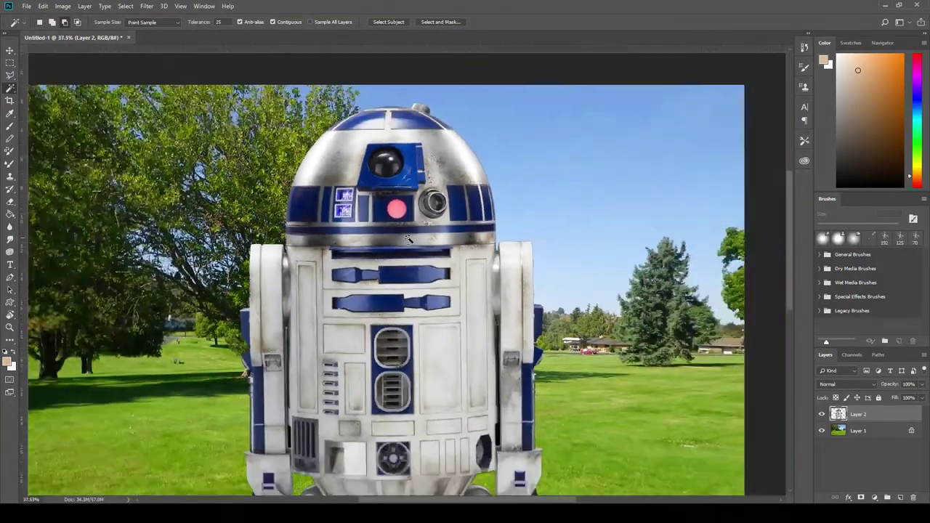
scroll(408, 240, down, 1)
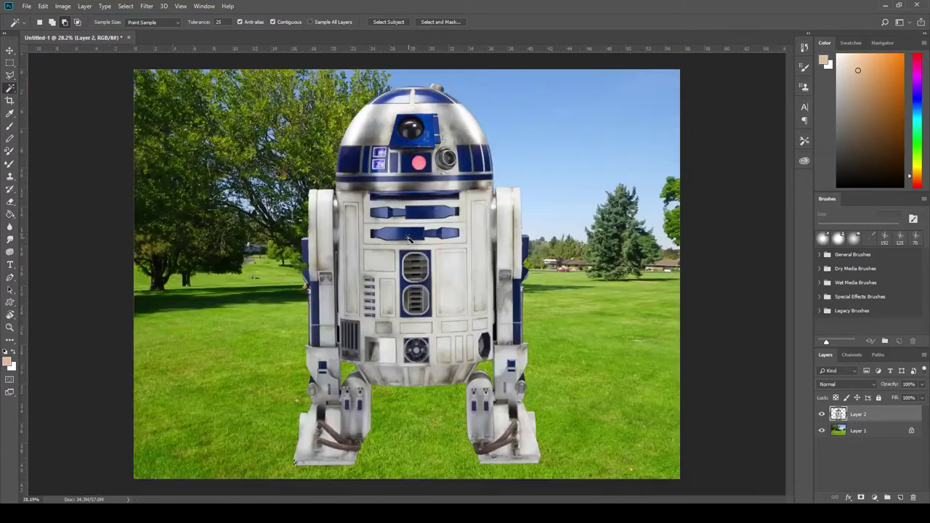
Shift R2-D2 slightly left, commit a Free Transform, and zoom in to inspect its feet.
click(10, 51)
mouse_move(433, 306)
mouse_down()
mouse_move(505, 296)
mouse_move(438, 301)
mouse_up()
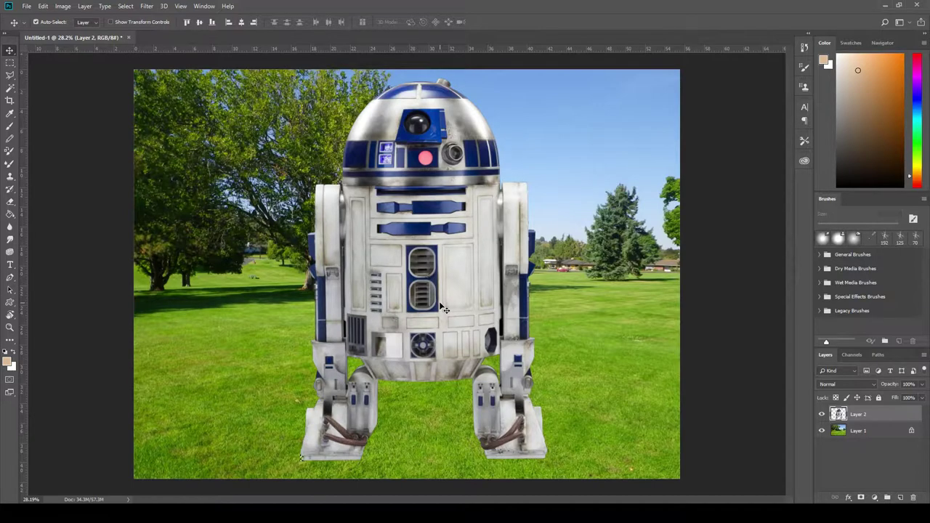
drag(451, 307, 435, 311)
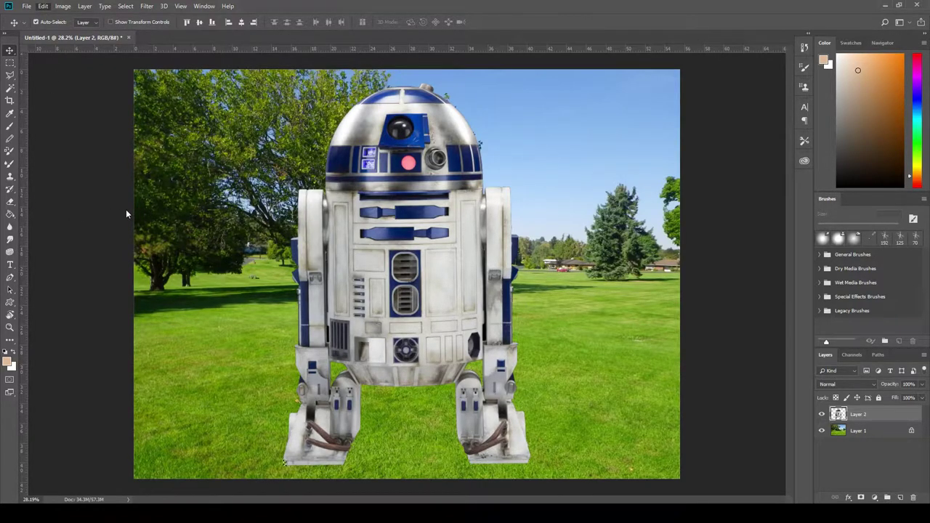
key(ctrl+t)
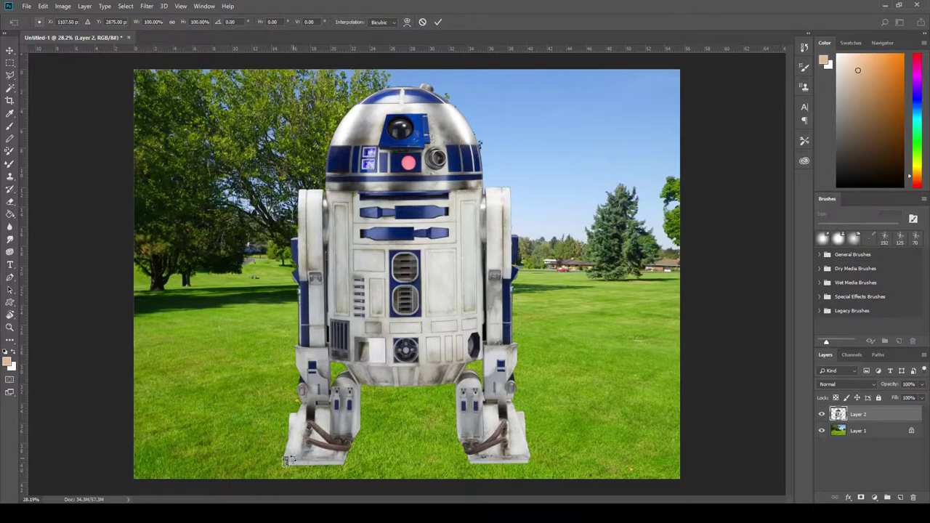
key(Return)
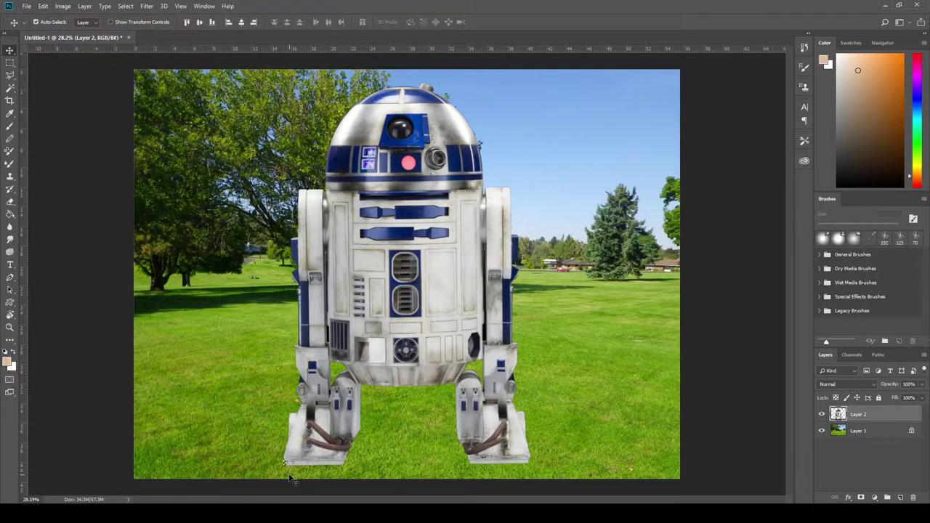
scroll(283, 462, up, 3)
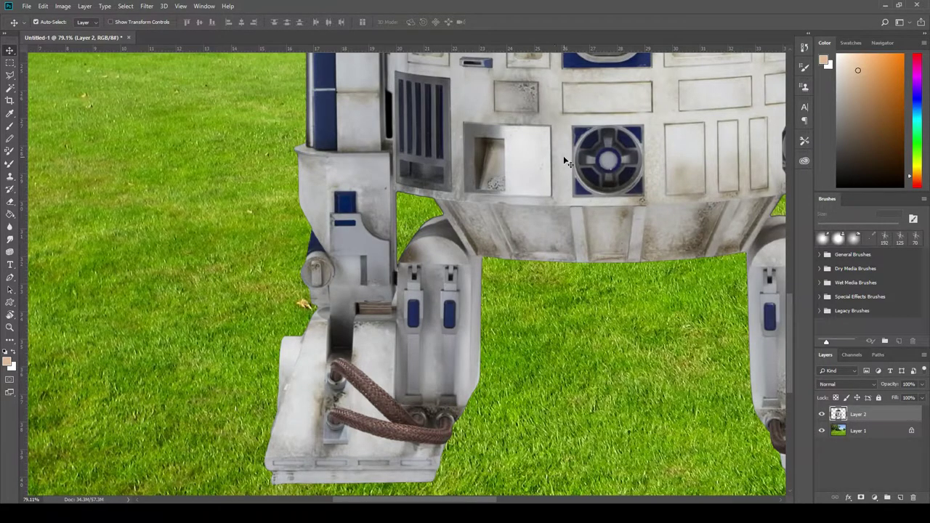
scroll(409, 222, down, 3)
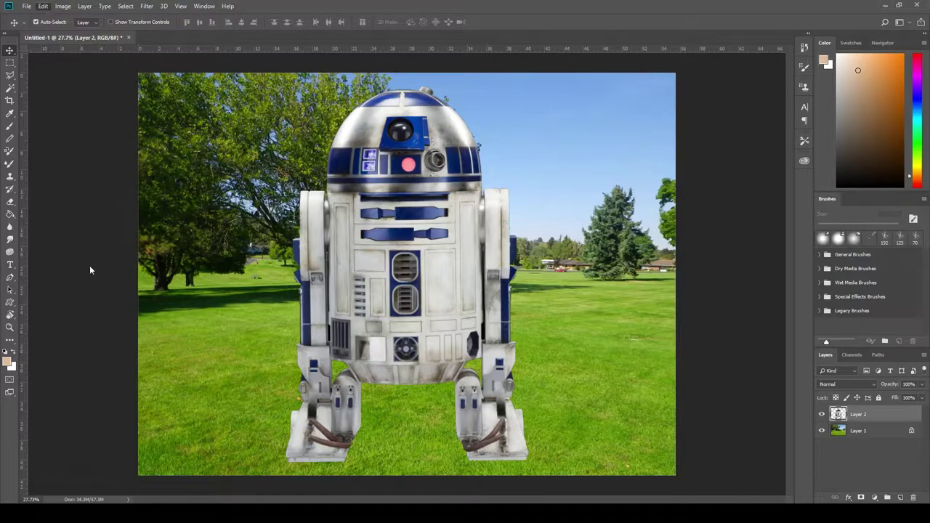
Shrink R2-D2 to about 40% and place it on the grass just left of centre.
key(ctrl+t)
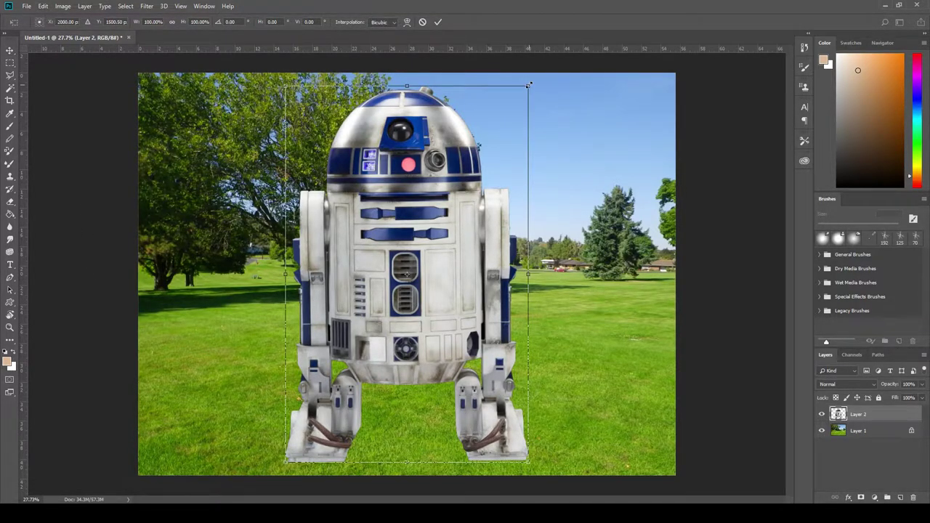
drag(528, 85, 369, 306)
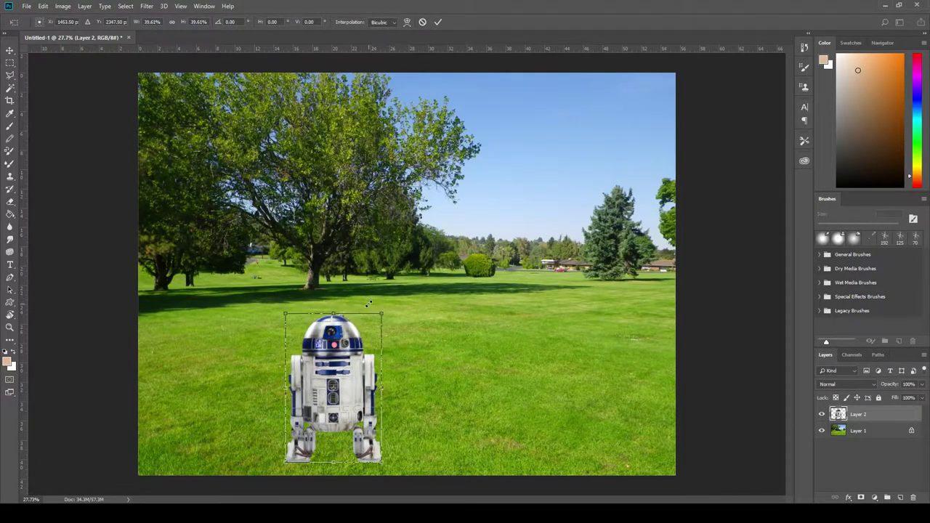
key(Return)
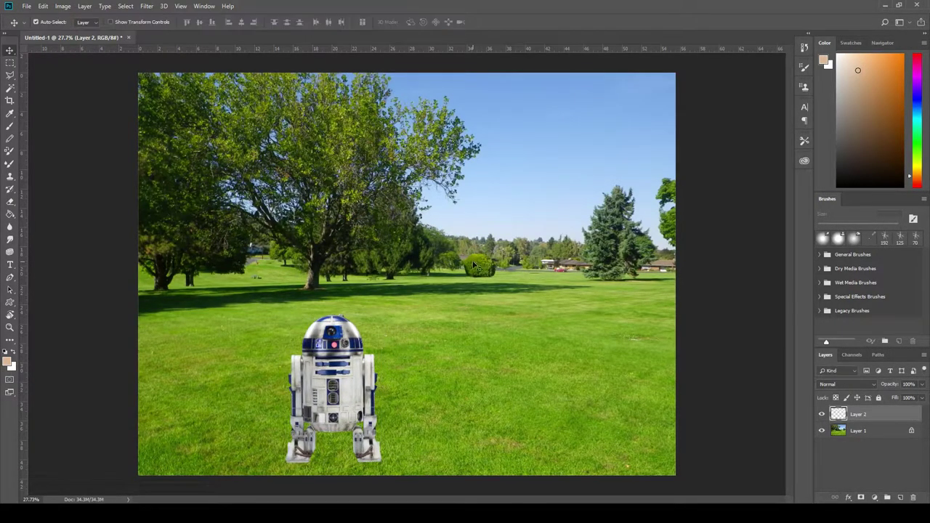
drag(353, 400, 425, 390)
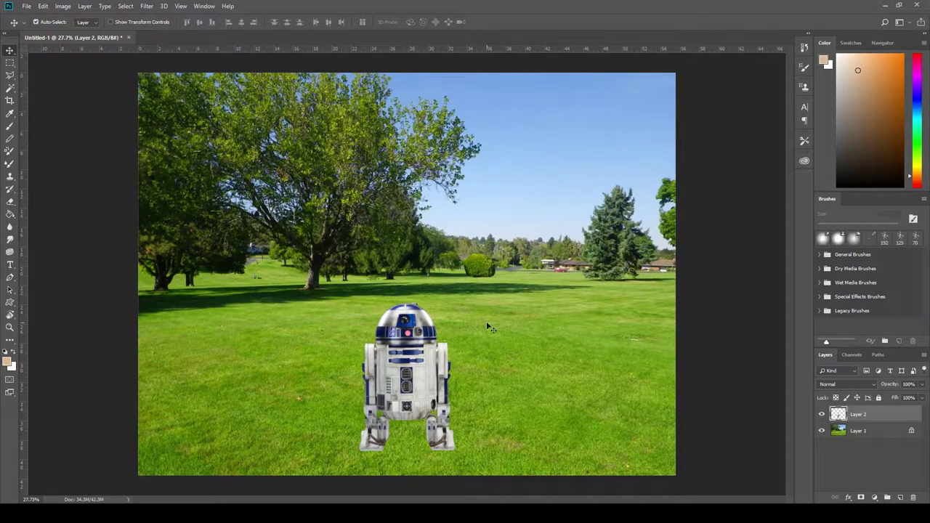
drag(421, 377, 371, 374)
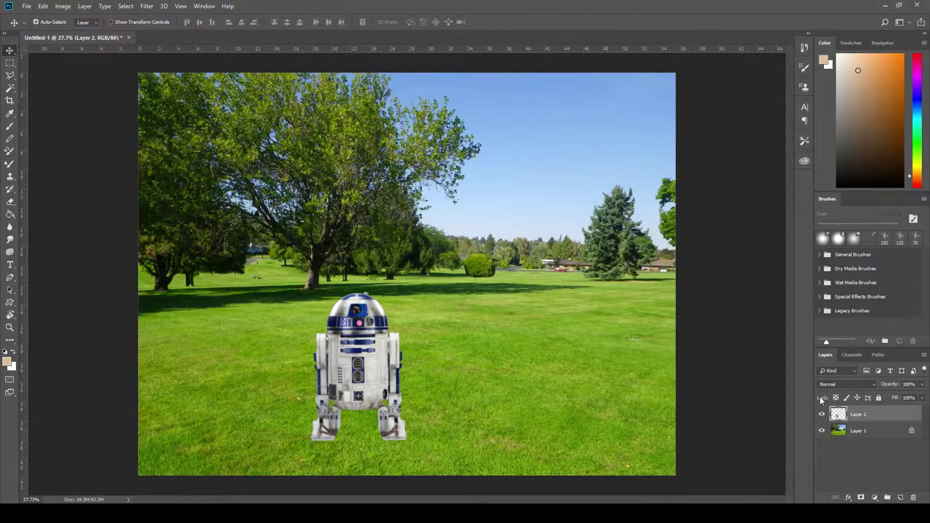
Rename Layer 2 to 'R2D2' in the Layers panel.
double_click(858, 414)
text(R2D2)
key(Return)
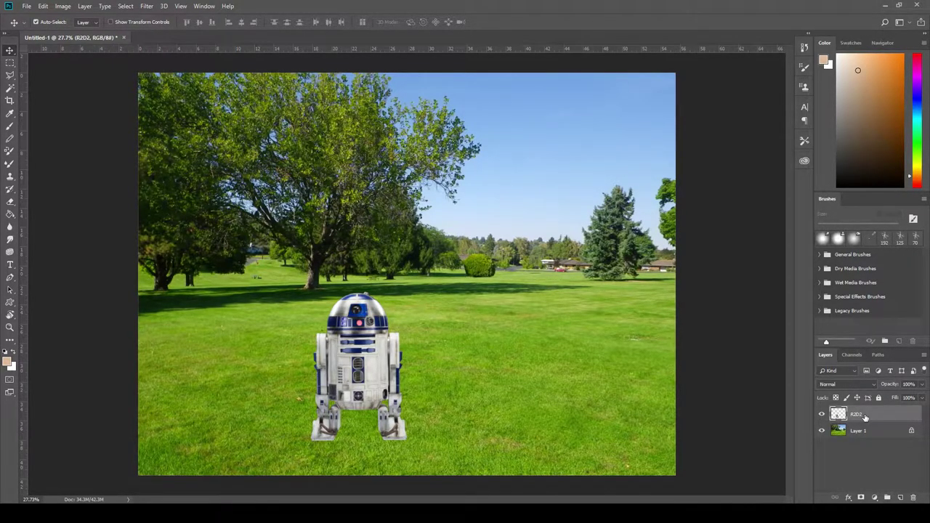